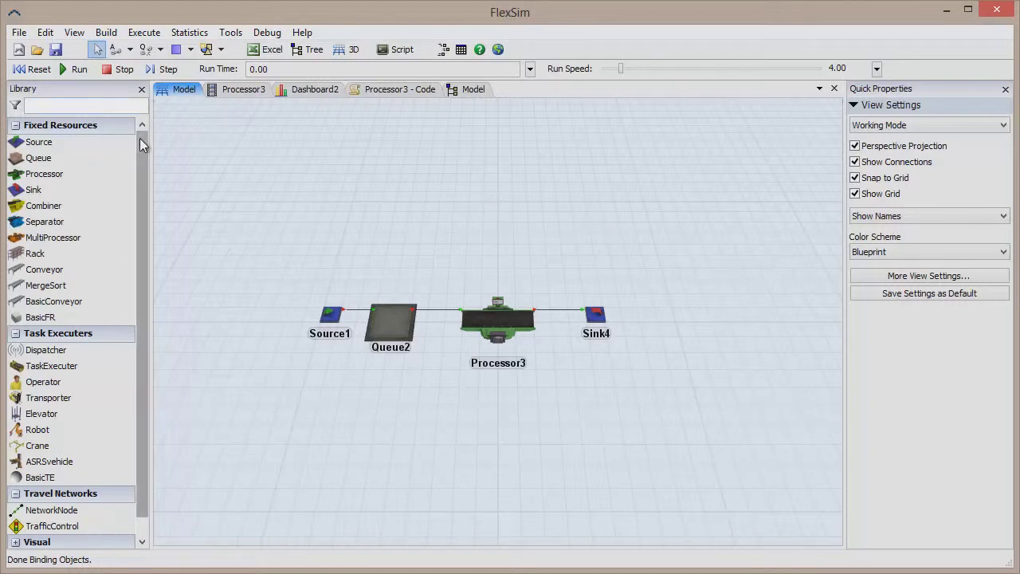
# View the Processor3 shape view and Dashboard2 to compare the library objects each one offers
pyautogui.moveTo(139, 138)
pyautogui.mouseDown()
pyautogui.moveTo(139, 206)
pyautogui.moveTo(142, 129)
pyautogui.mouseUp()
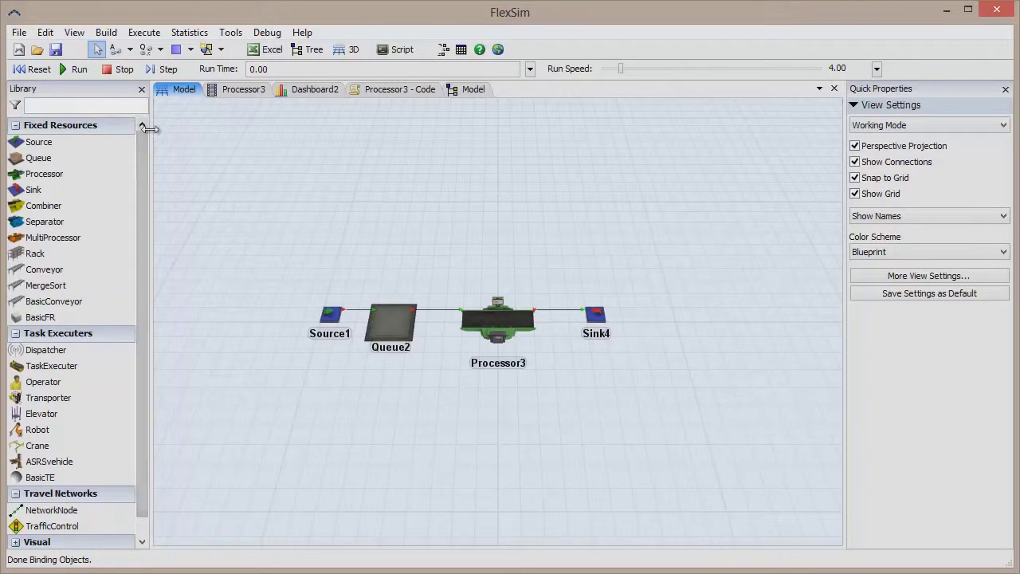
pyautogui.click(239, 90)
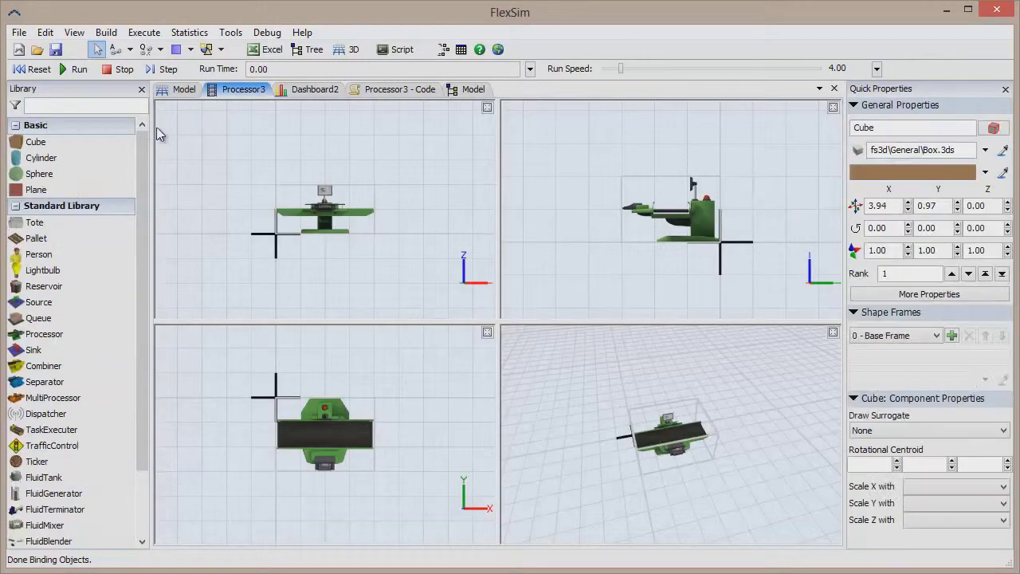
pyautogui.click(315, 91)
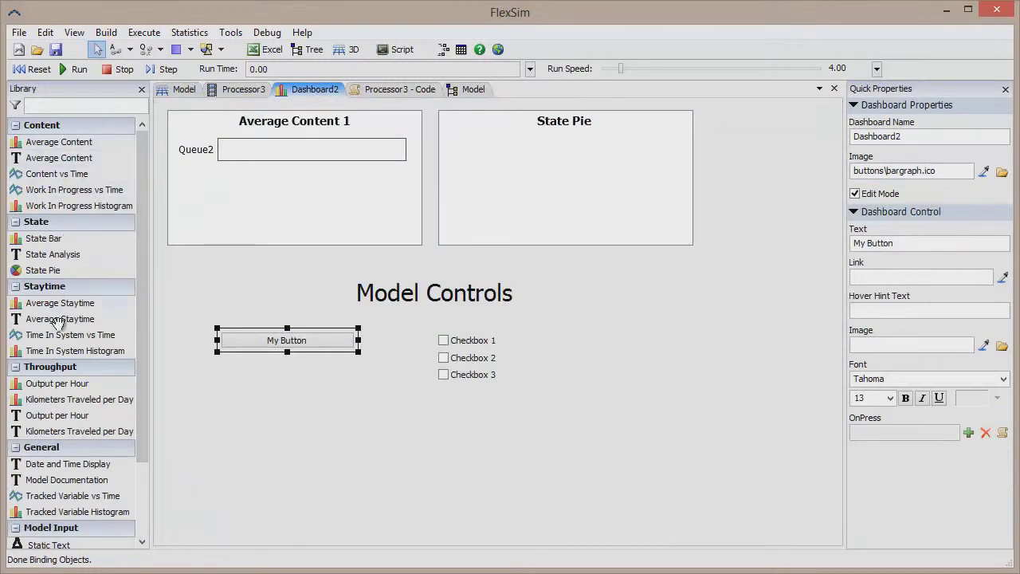
# Insert the numtostring function on line 5 and the ceil function on line 7 of the Processor3 code
pyautogui.click(387, 90)
pyautogui.moveTo(22, 327); pyautogui.dragTo(195, 157)
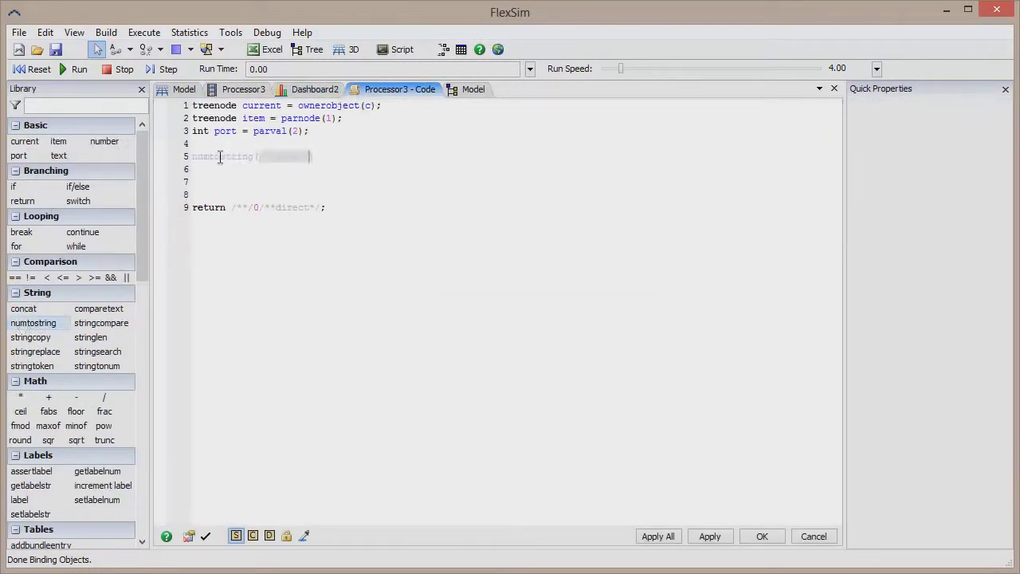
pyautogui.moveTo(21, 412); pyautogui.dragTo(213, 182)
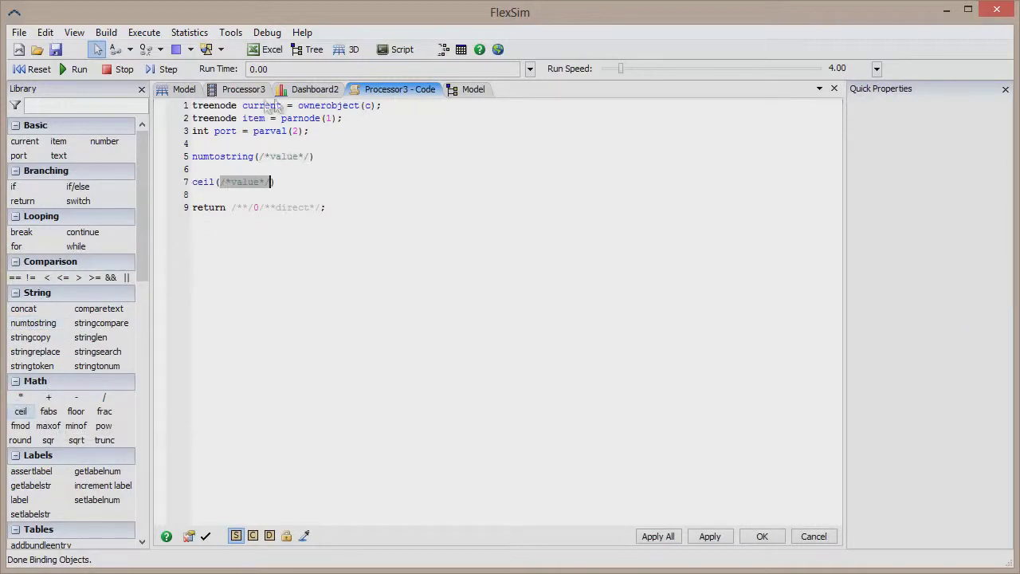
# Inspect the quick properties of Processor3 in the 3D model and of the chart, checkbox and button on Dashboard2
pyautogui.click(177, 90)
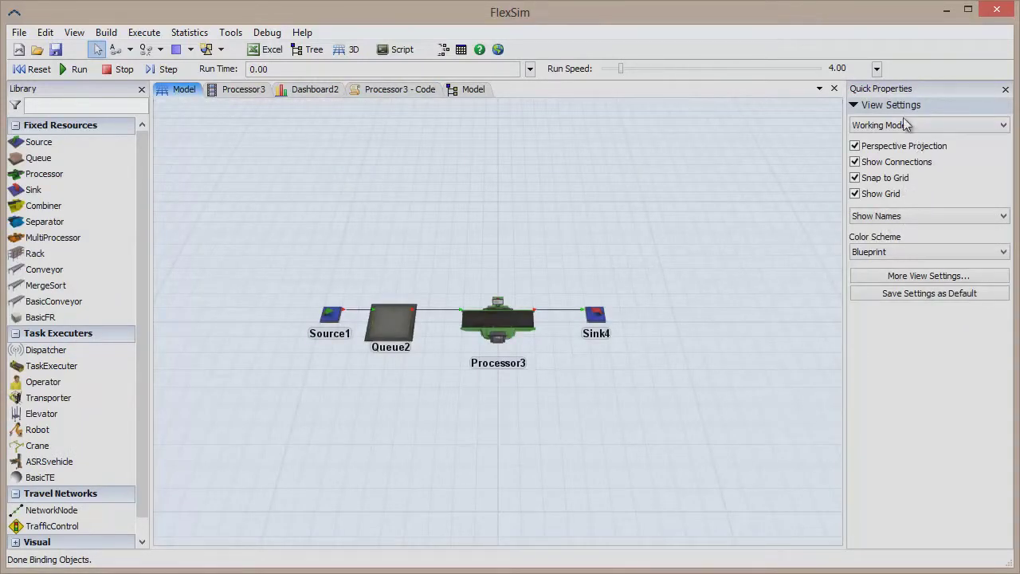
pyautogui.click(494, 318)
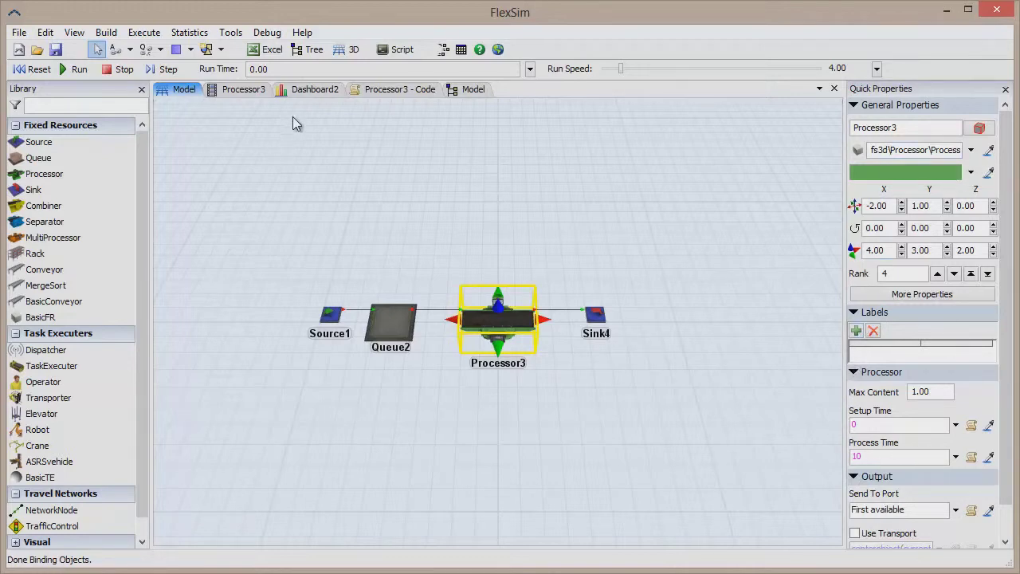
pyautogui.click(325, 91)
pyautogui.click(308, 199)
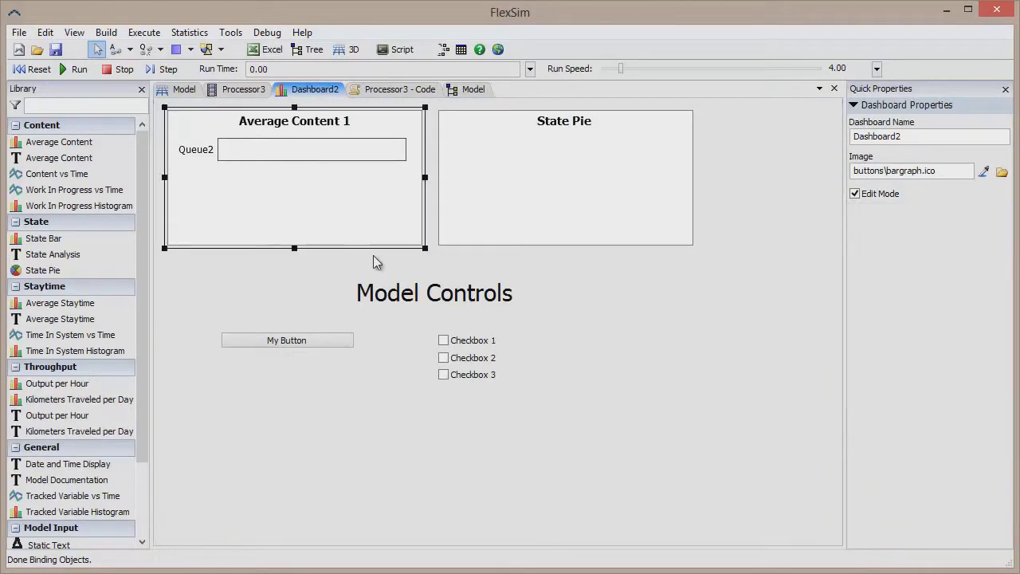
pyautogui.click(458, 344)
pyautogui.click(340, 343)
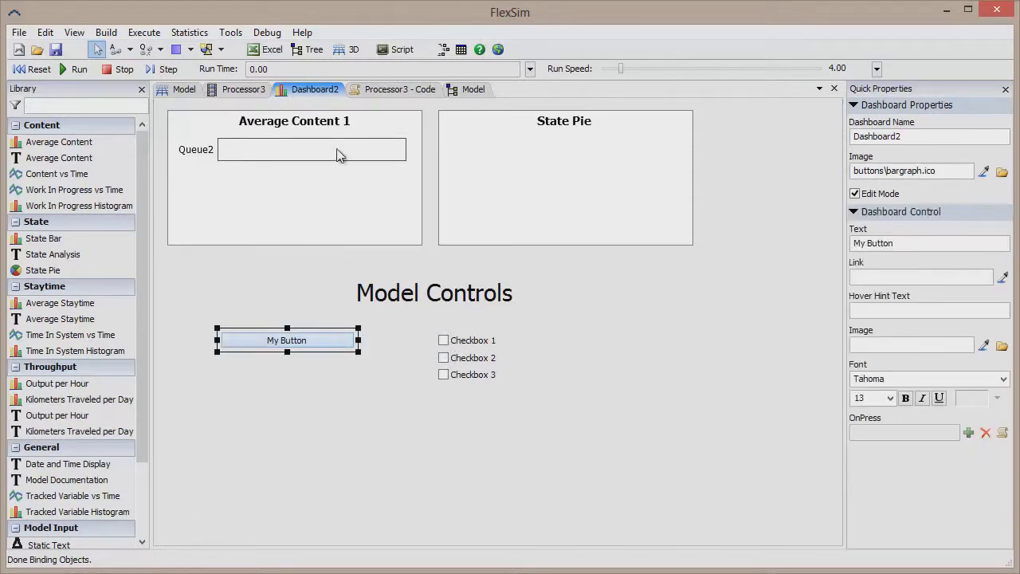
# Add a cube to Processor3's shape near the end of its table, and review the model tree and 3D model
pyautogui.click(252, 88)
pyautogui.moveTo(36, 144); pyautogui.dragTo(365, 226)
pyautogui.click(464, 90)
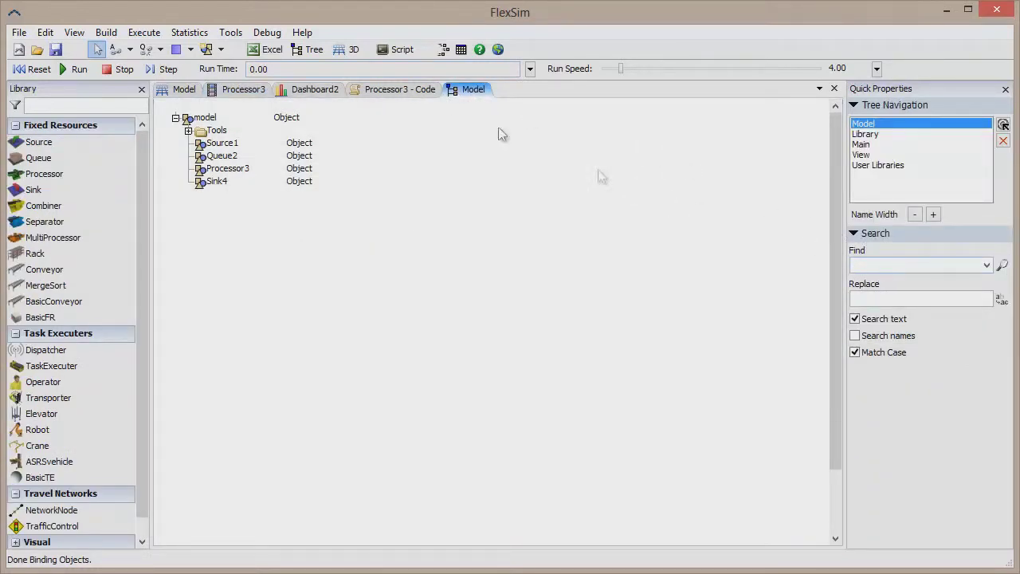
pyautogui.click(188, 92)
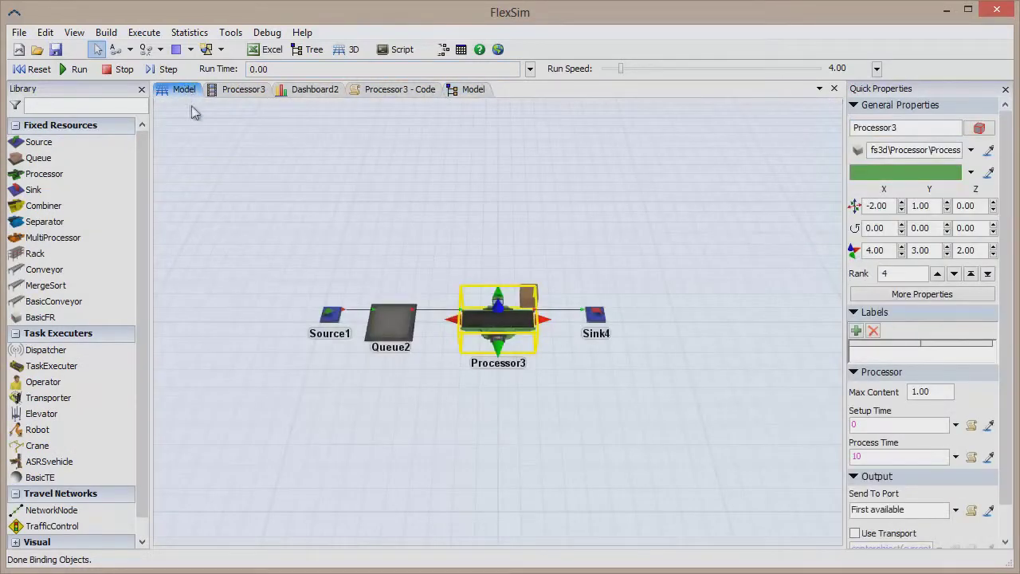
pyautogui.click(244, 90)
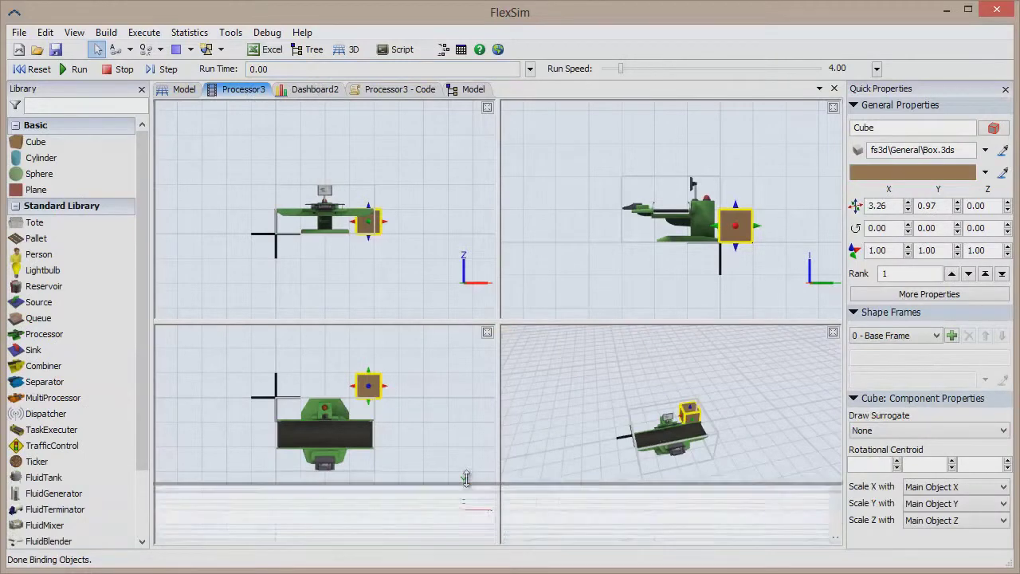
# On Dashboard2, shrink the Animations and Components pane out of the way and deselect My Button
pyautogui.click(323, 89)
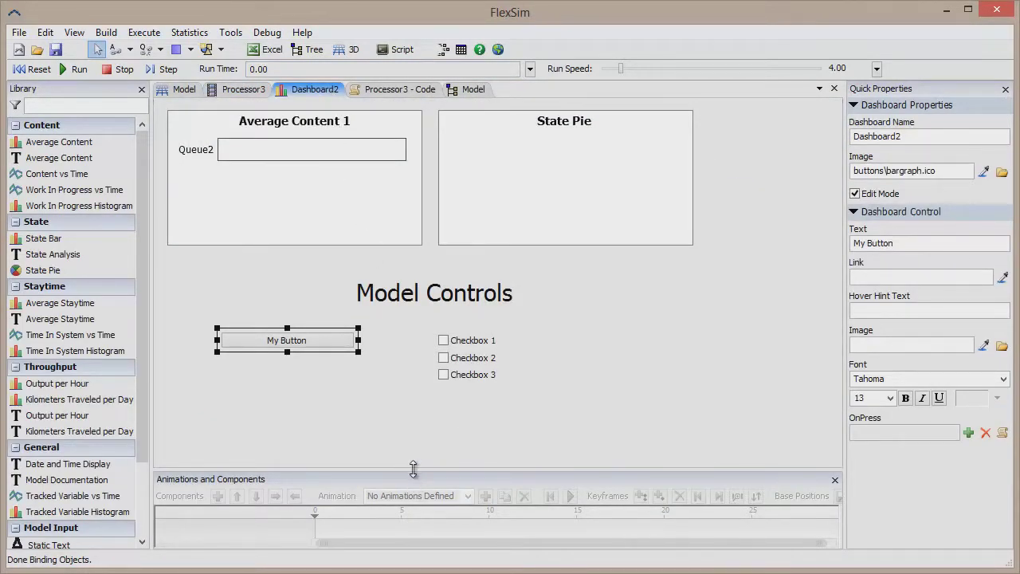
pyautogui.moveTo(413, 468); pyautogui.dragTo(417, 545)
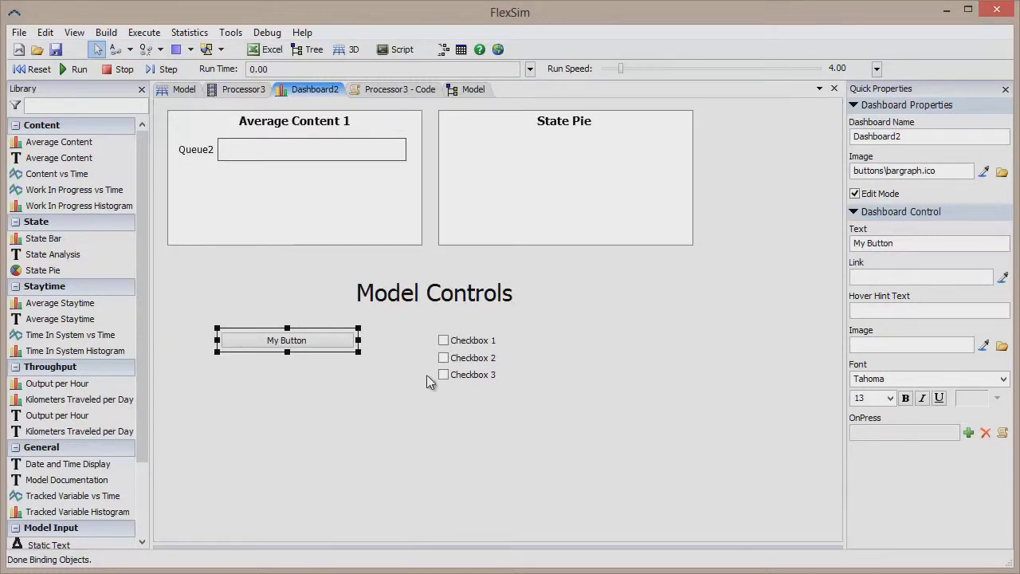
pyautogui.click(193, 258)
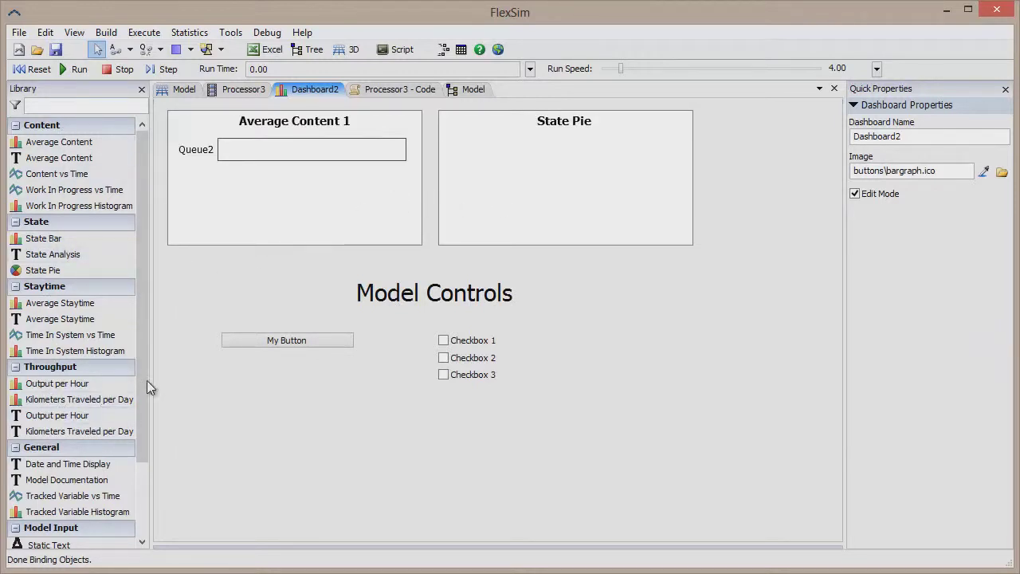
# Draw an Average Content chart beside the Dashboard2 checkboxes, shift it slightly, close its properties and delete it
pyautogui.moveTo(147, 381); pyautogui.dragTo(143, 357)
pyautogui.moveTo(569, 354); pyautogui.dragTo(597, 283)
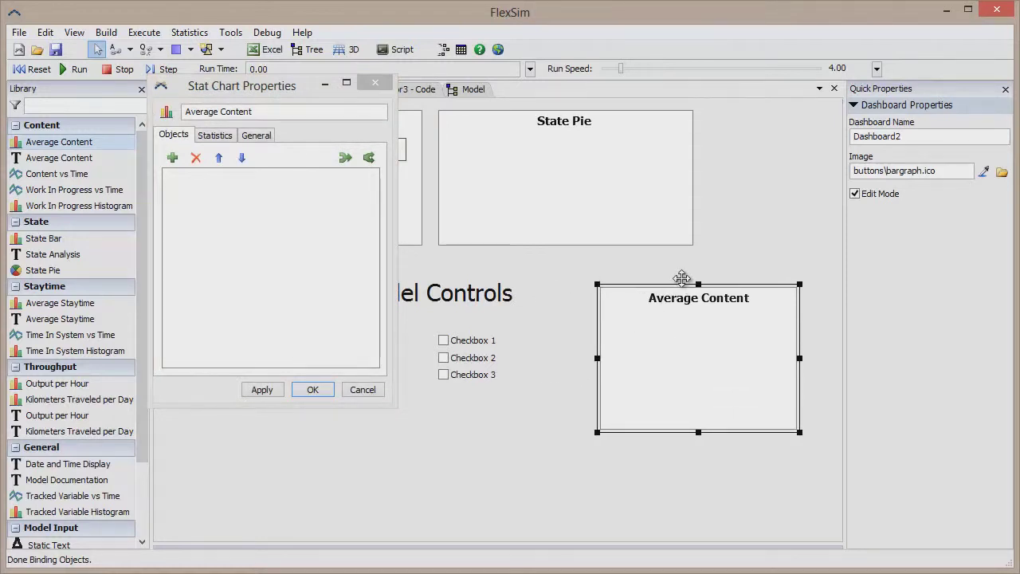
pyautogui.moveTo(682, 278)
pyautogui.mouseDown()
pyautogui.moveTo(661, 234)
pyautogui.moveTo(585, 335)
pyautogui.moveTo(675, 268)
pyautogui.mouseUp()
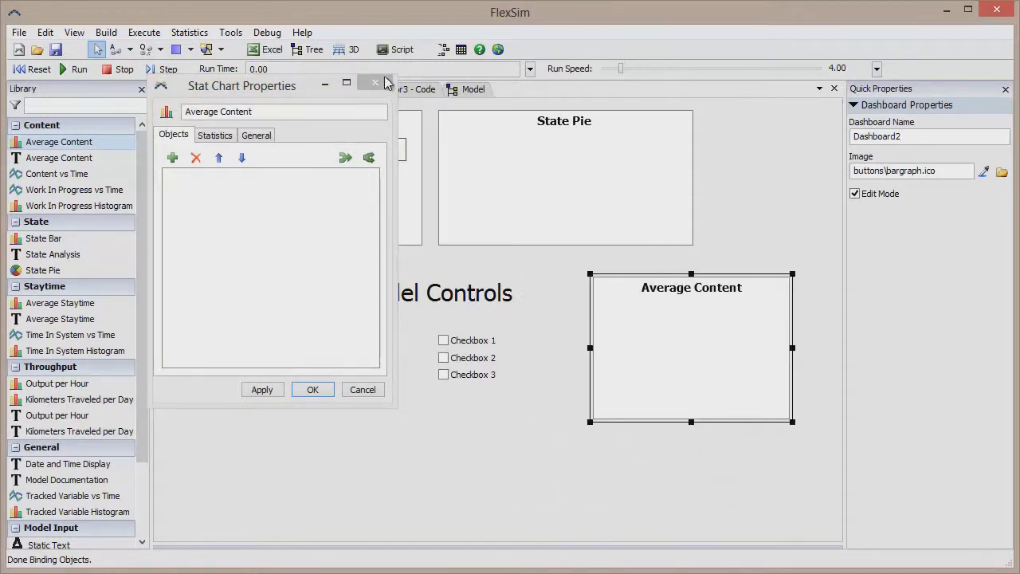
pyautogui.click(377, 83)
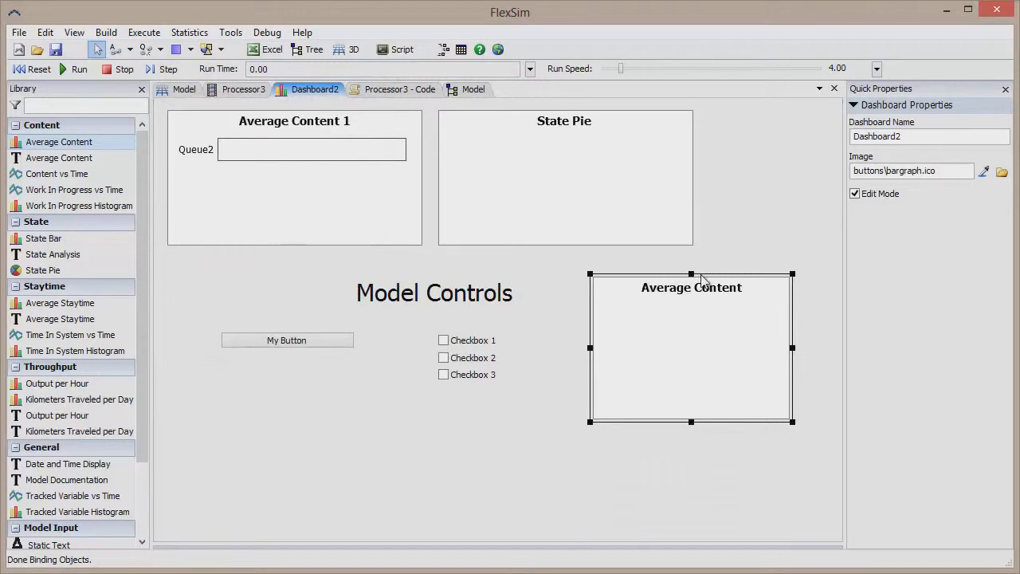
pyautogui.press('Delete')
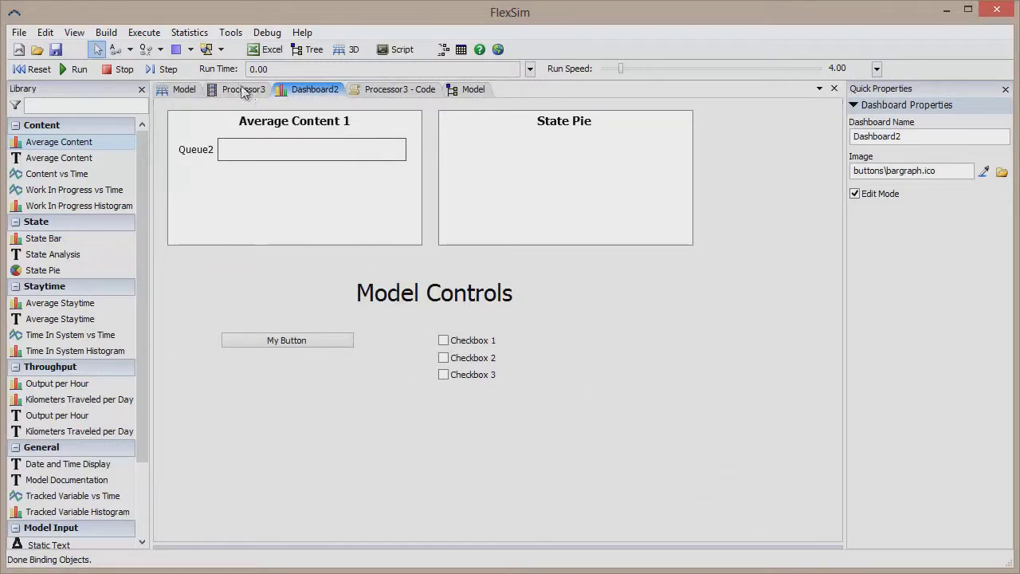
# Open the existing dashboards Dashboard2 and Dashboard from the model's list of dashboards
pyautogui.click(189, 32)
pyautogui.moveTo(244, 168)
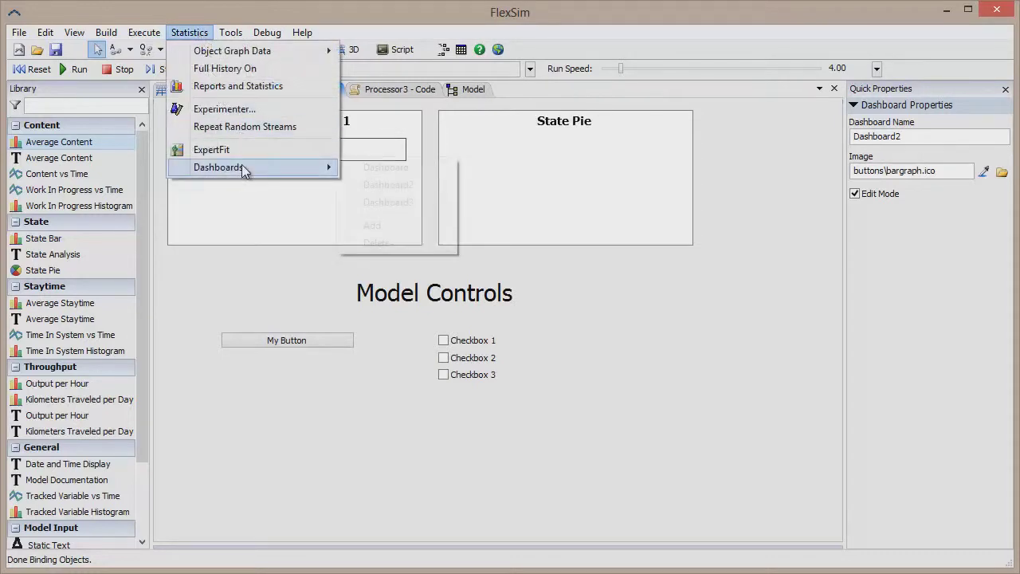
pyautogui.click(440, 185)
pyautogui.click(189, 32)
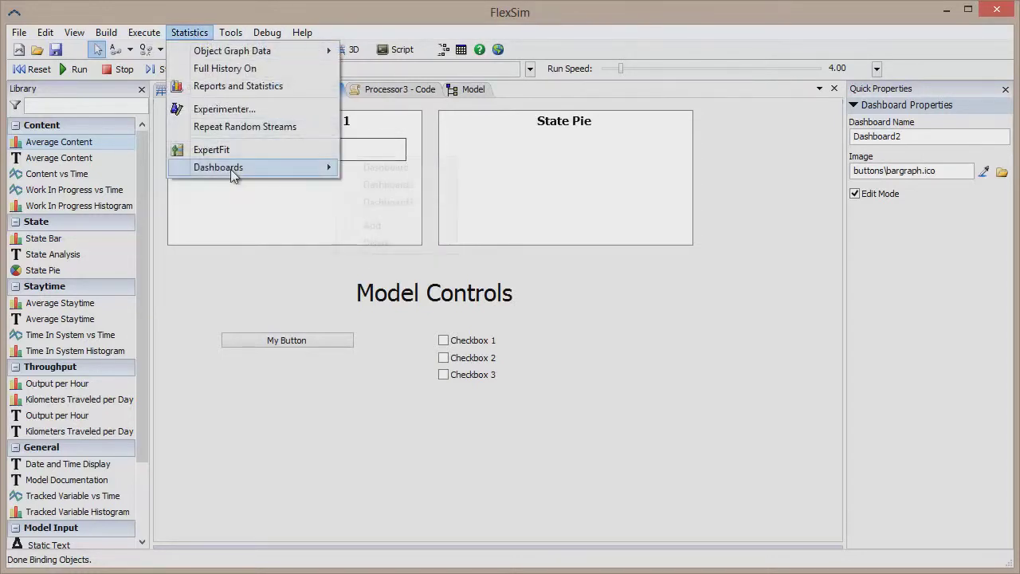
pyautogui.click(407, 169)
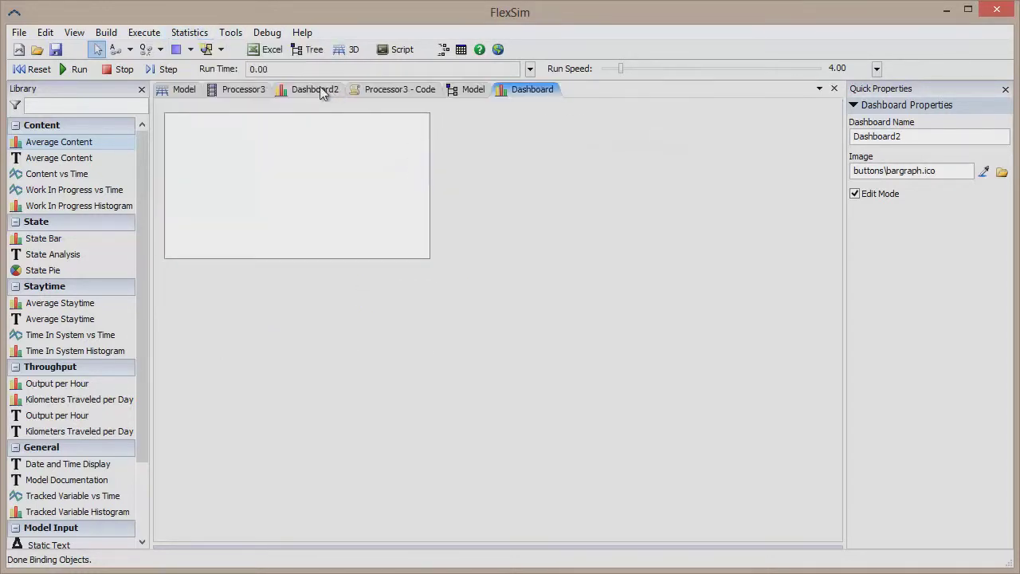
pyautogui.click(322, 91)
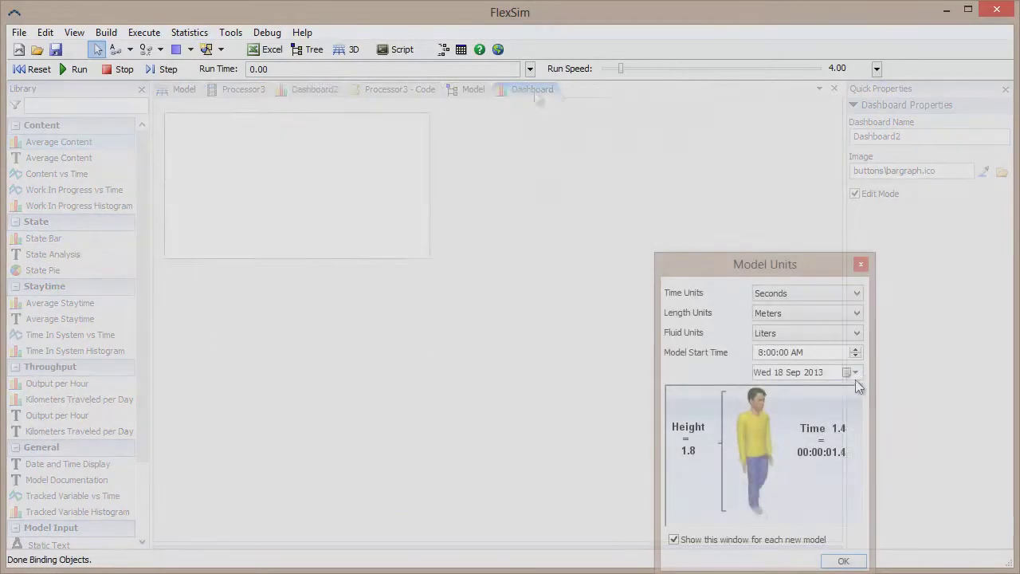
# Start a new model in seconds, meters and liters with the start date kept at Wed 18 Sep 2013
pyautogui.click(856, 372)
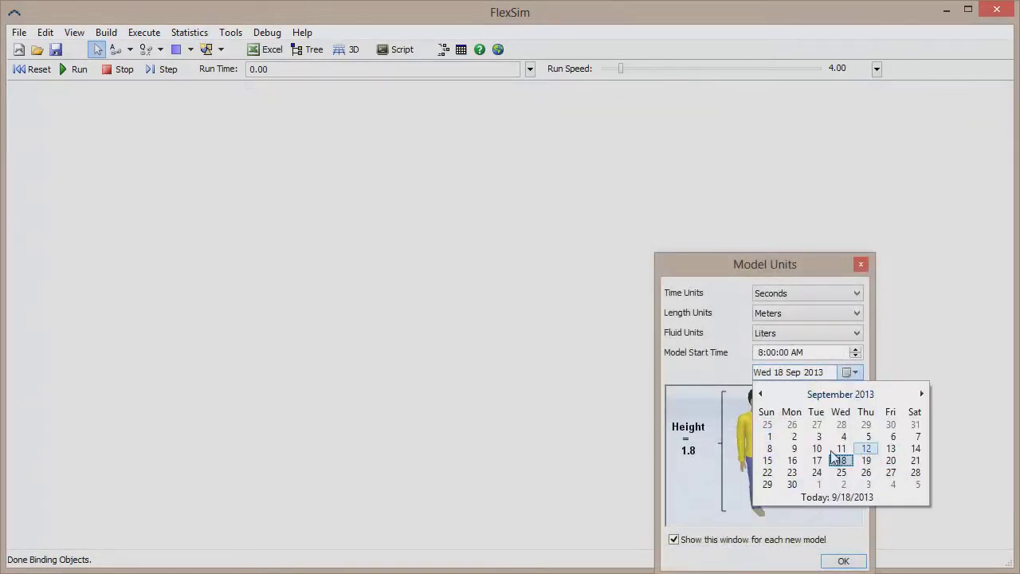
pyautogui.click(844, 562)
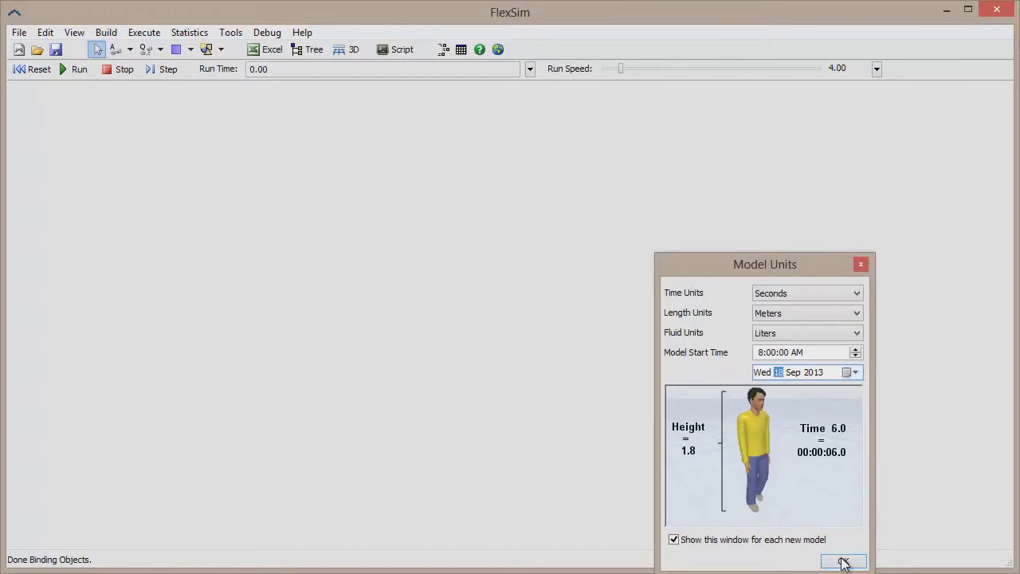
pyautogui.click(844, 562)
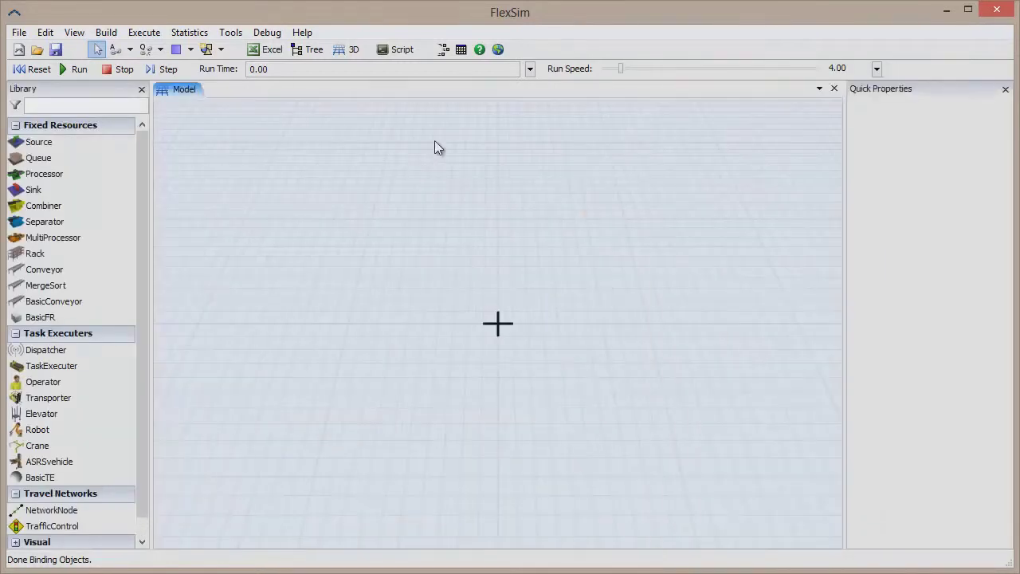
# Try running the model by date and time with a stop date enabled, and return to No Stop Time
pyautogui.click(530, 70)
pyautogui.click(535, 132)
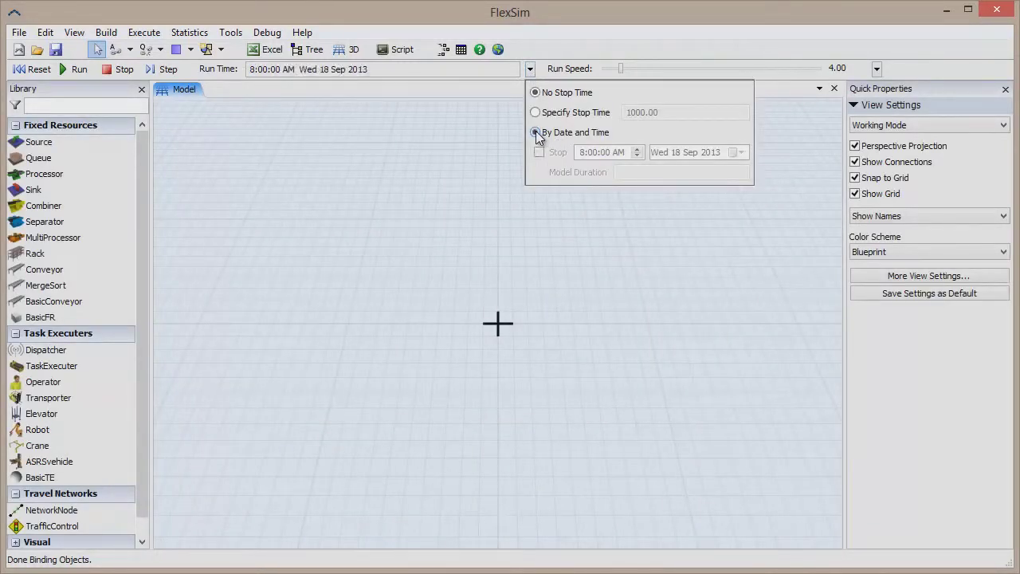
pyautogui.click(539, 151)
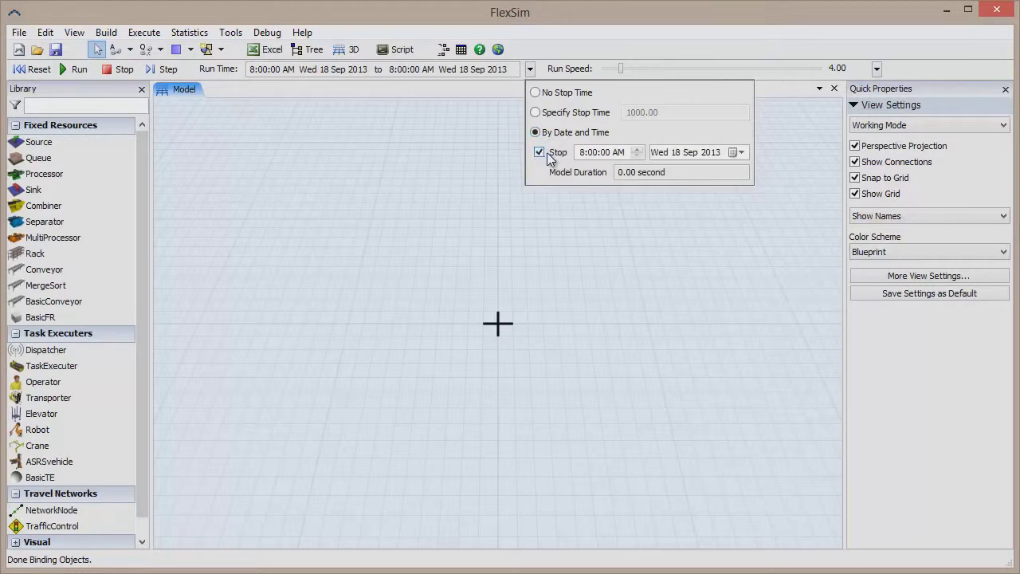
pyautogui.click(734, 152)
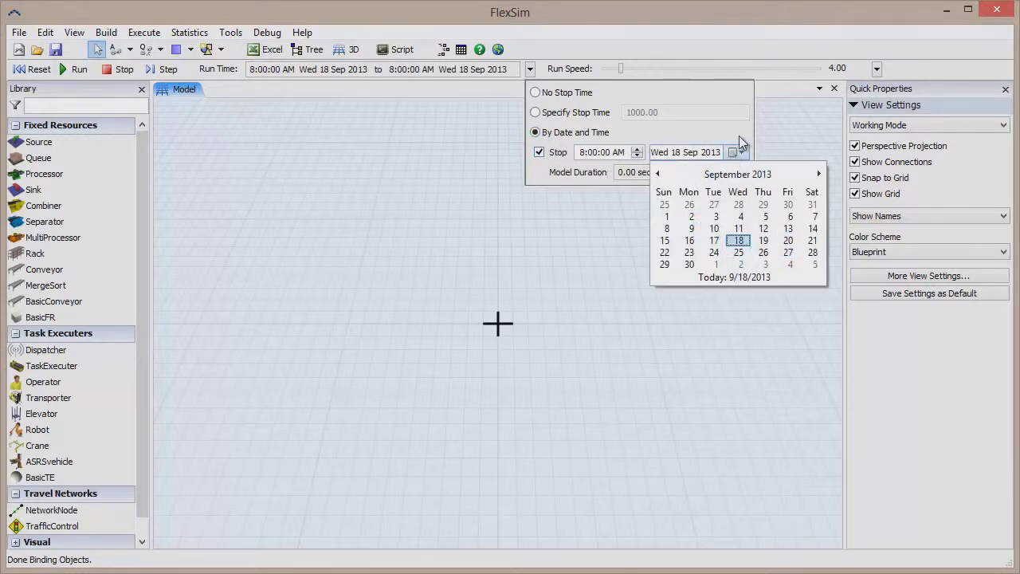
pyautogui.click(738, 134)
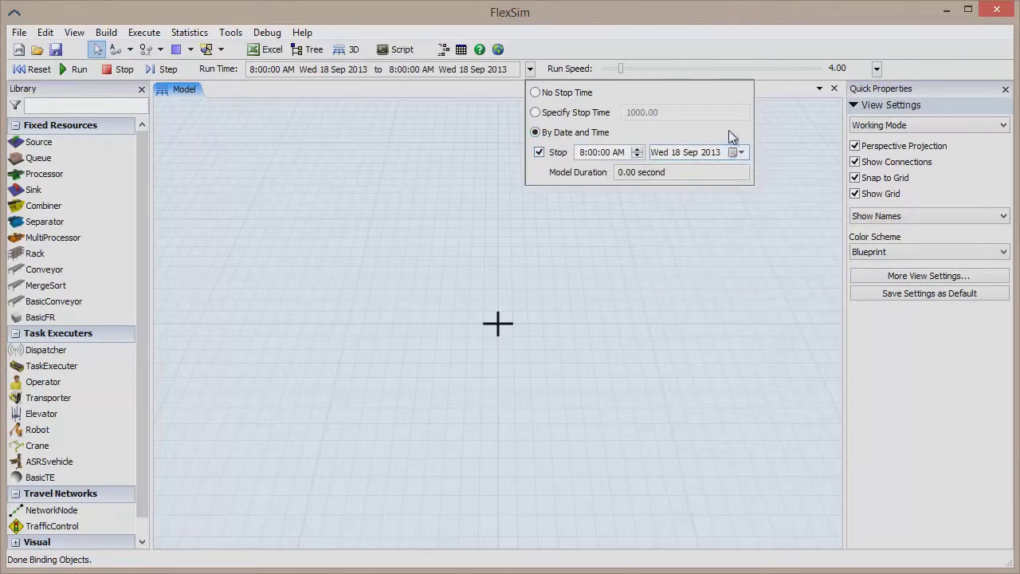
pyautogui.click(540, 92)
# Add a new time table to the model and view its function and member settings
pyautogui.click(230, 32)
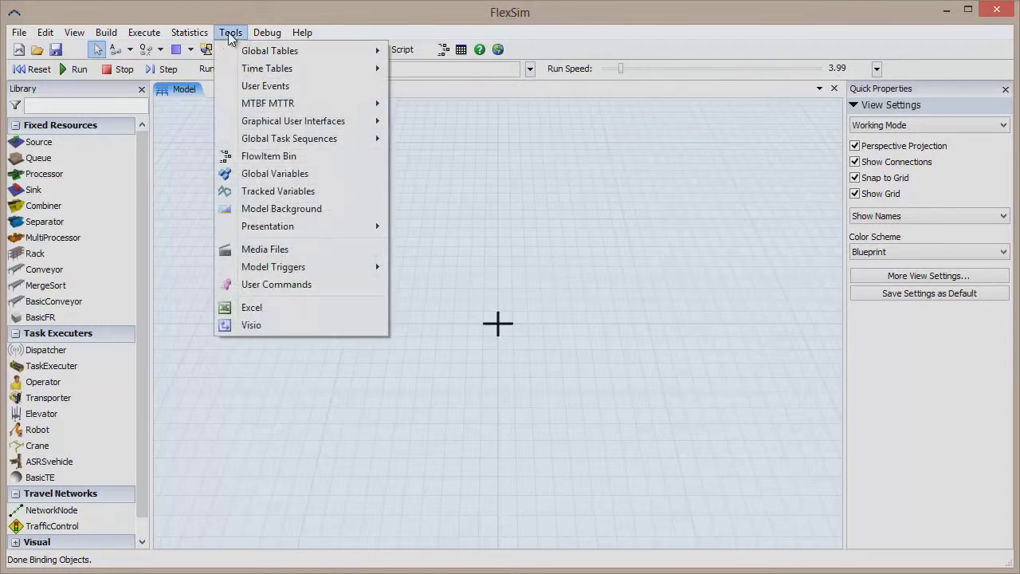
pyautogui.moveTo(359, 70)
pyautogui.click(423, 73)
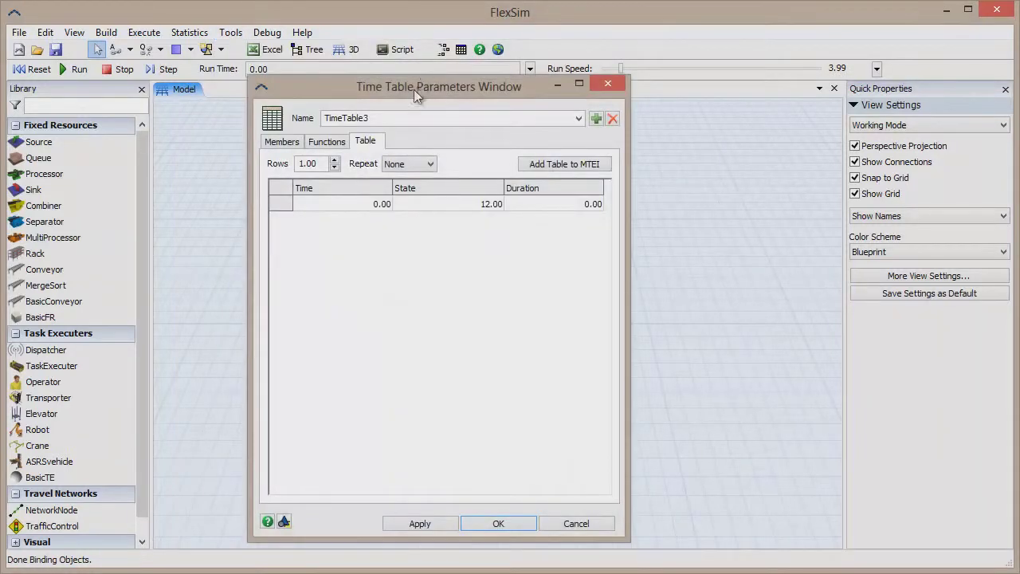
pyautogui.click(341, 141)
pyautogui.click(281, 141)
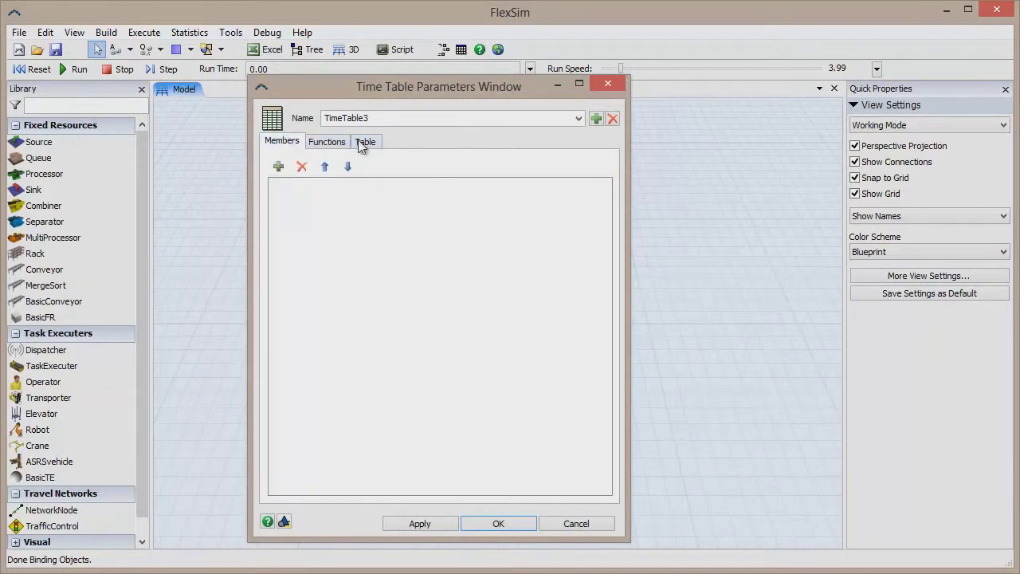
# Try a Daily repeat for the time table, set it to Weekly, and view the down state options
pyautogui.click(365, 142)
pyautogui.click(408, 164)
pyautogui.click(407, 185)
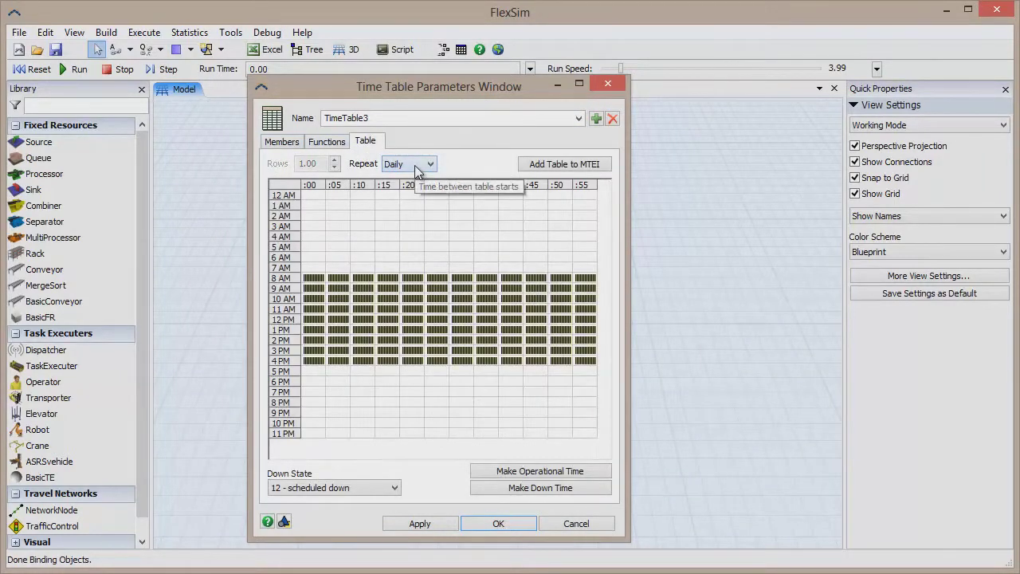
pyautogui.click(408, 164)
pyautogui.click(409, 199)
pyautogui.click(390, 490)
pyautogui.click(391, 490)
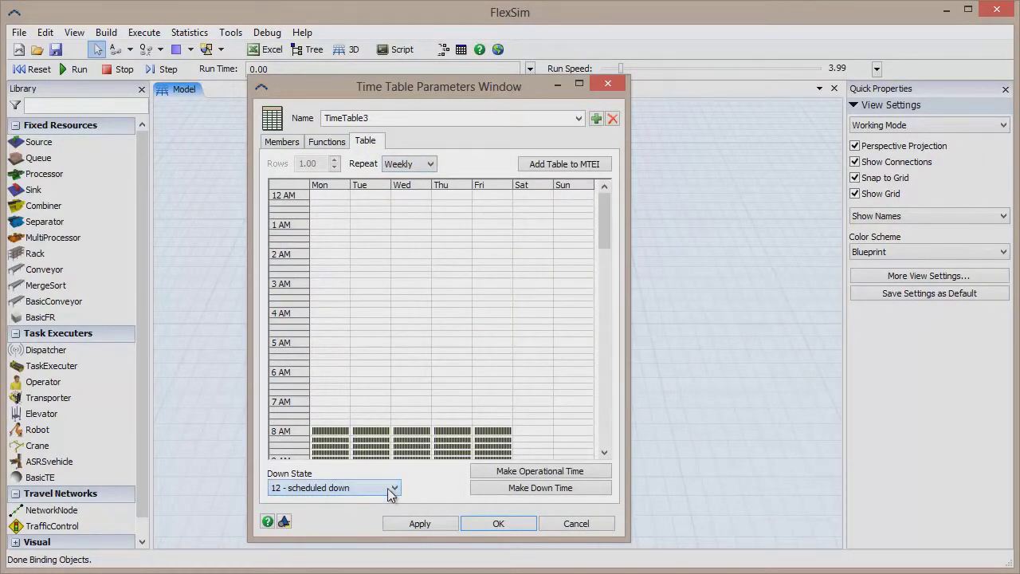
# Accept the time table settings and apply the library's Person shape to the Box item in the FlowItem Bin
pyautogui.click(494, 524)
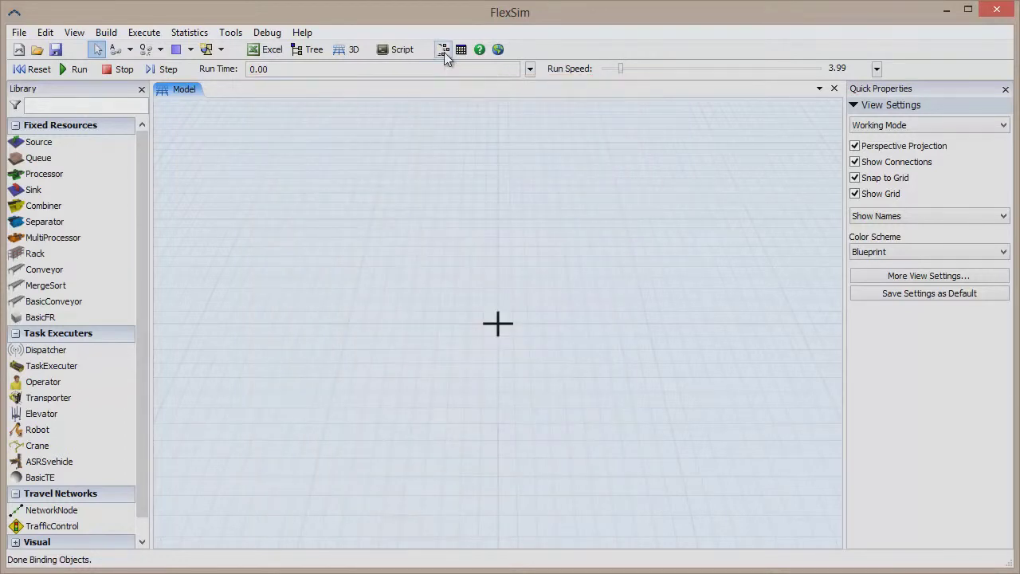
pyautogui.click(444, 50)
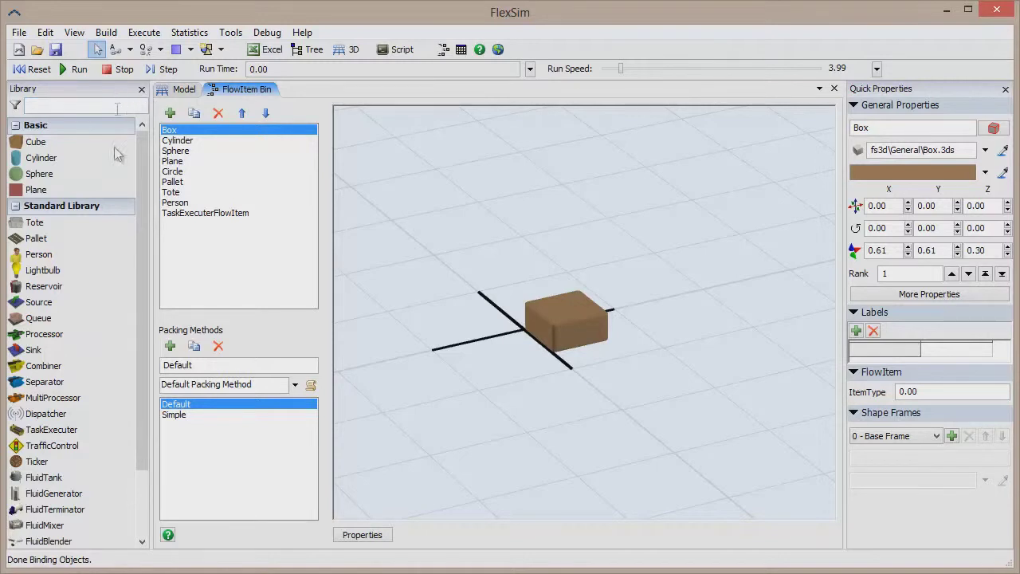
pyautogui.moveTo(43, 258); pyautogui.dragTo(314, 279)
pyautogui.moveTo(498, 280); pyautogui.dragTo(478, 289)
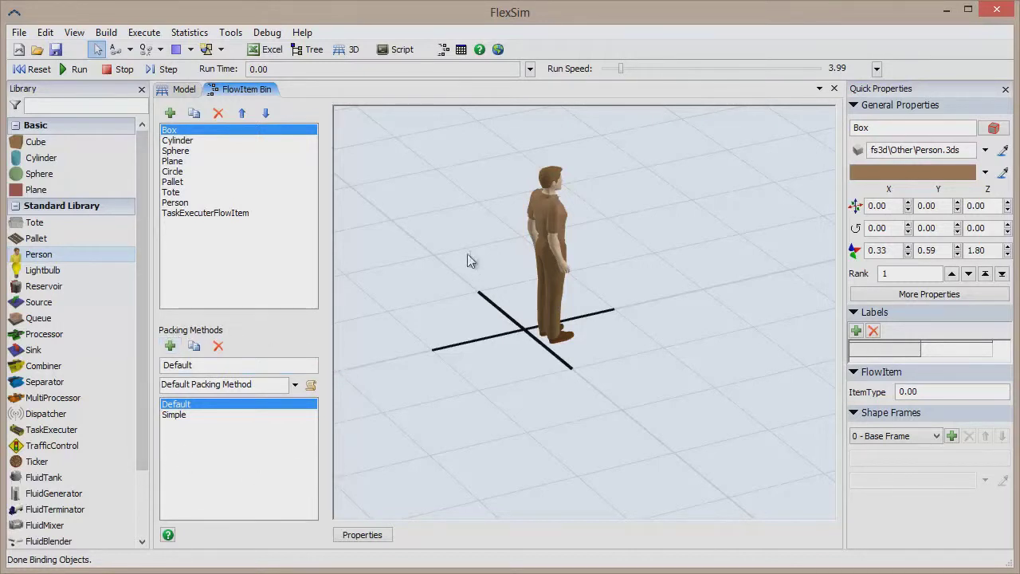
# Add a component to the Box flow item in its animation editor, and close the editor and the FlowItem Bin
pyautogui.rightClick(552, 219)
pyautogui.click(622, 264)
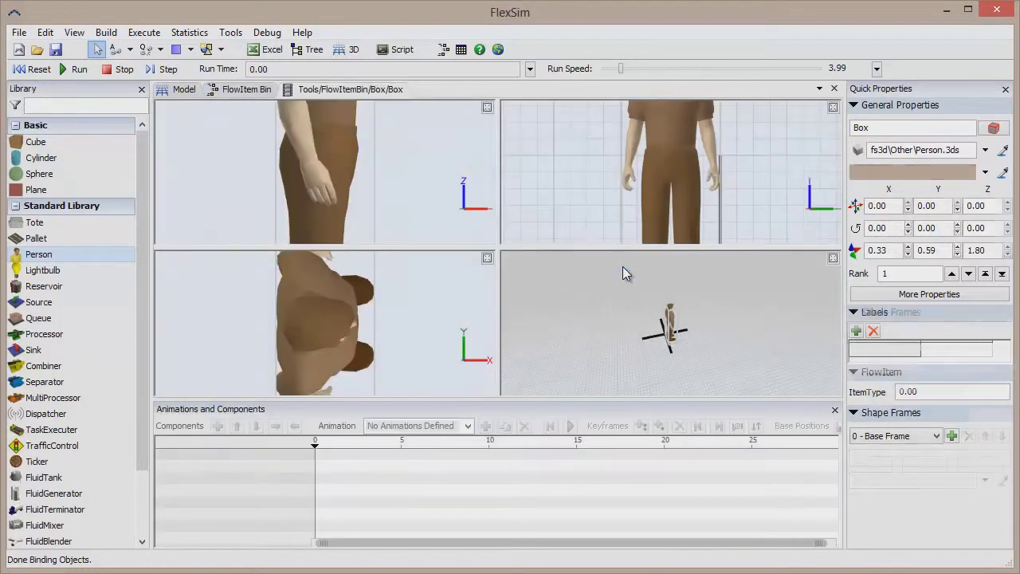
pyautogui.click(218, 425)
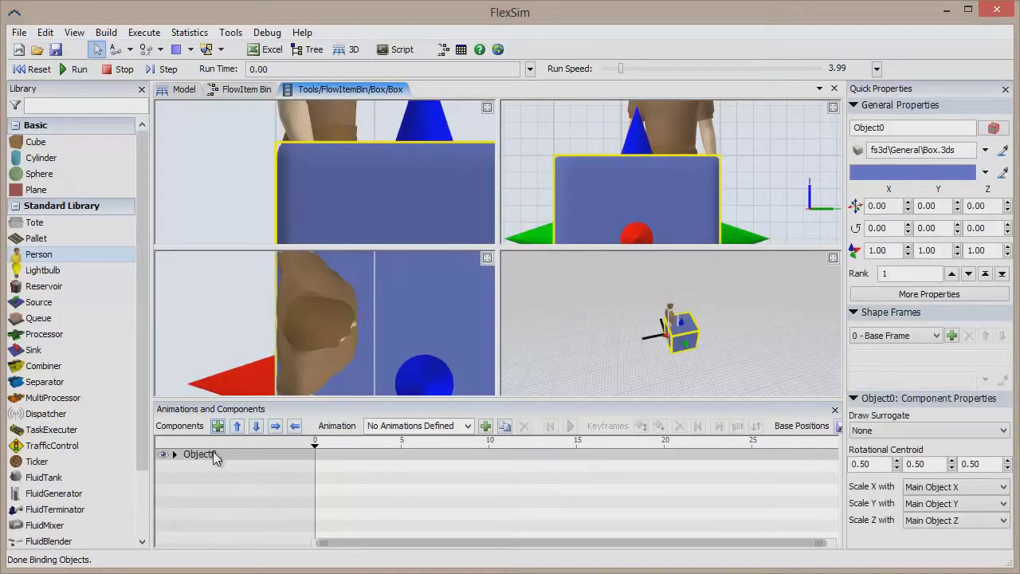
pyautogui.click(213, 452)
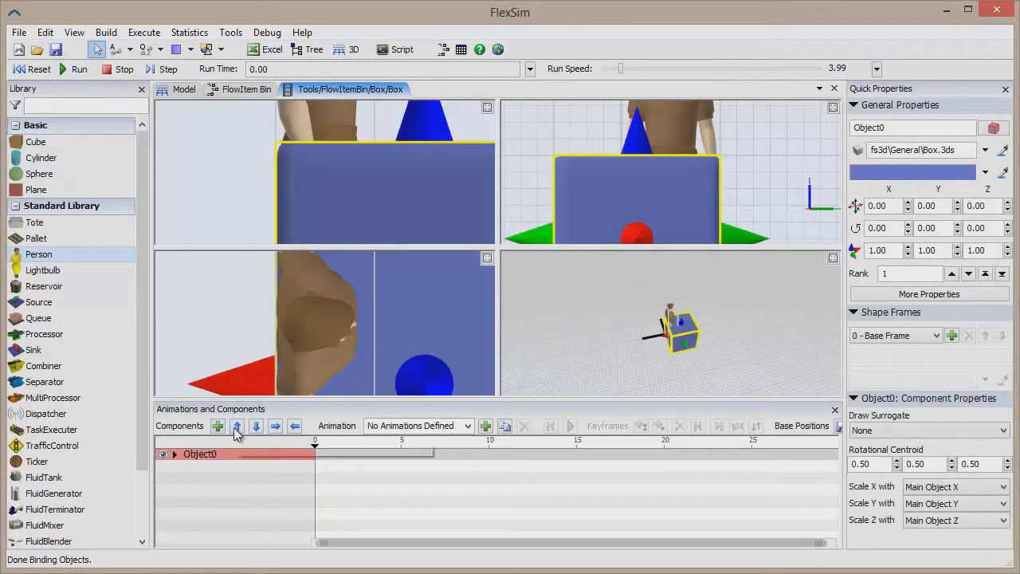
pyautogui.click(834, 89)
pyautogui.click(834, 89)
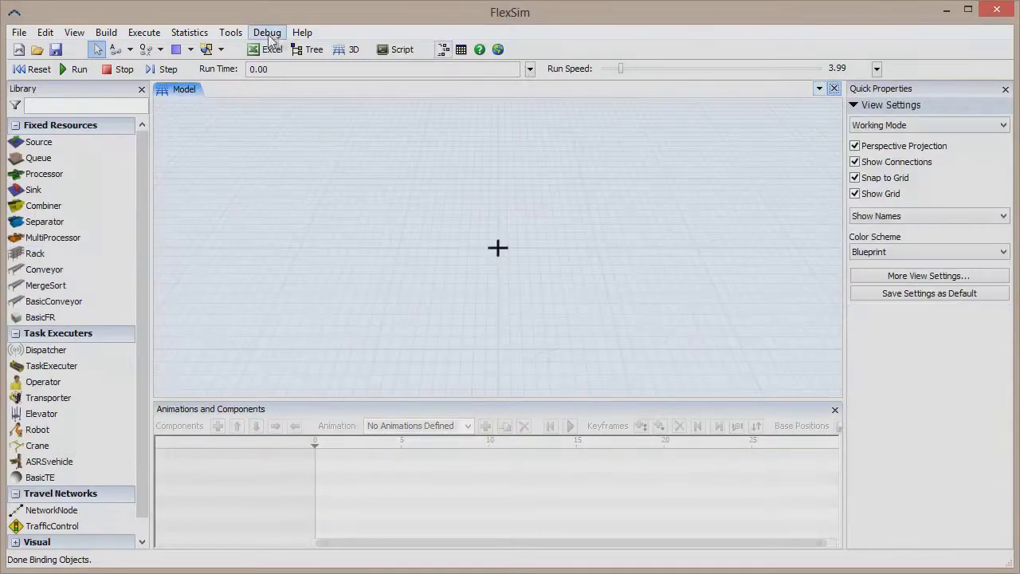
# Add one import line and one export line in the Excel interface, view its custom options, and accept, closing the leftover animations pane
pyautogui.click(266, 48)
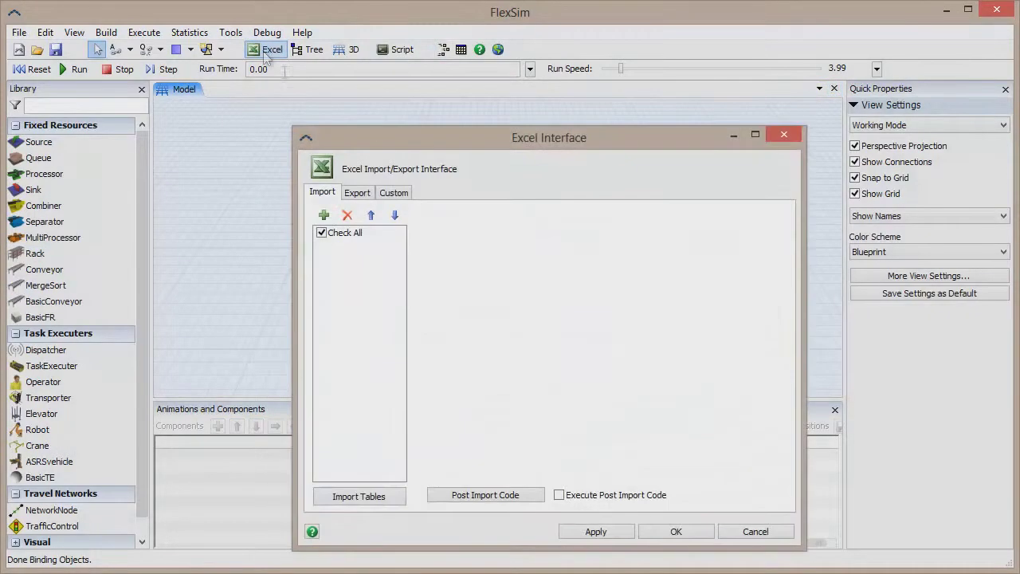
pyautogui.click(324, 214)
pyautogui.click(357, 193)
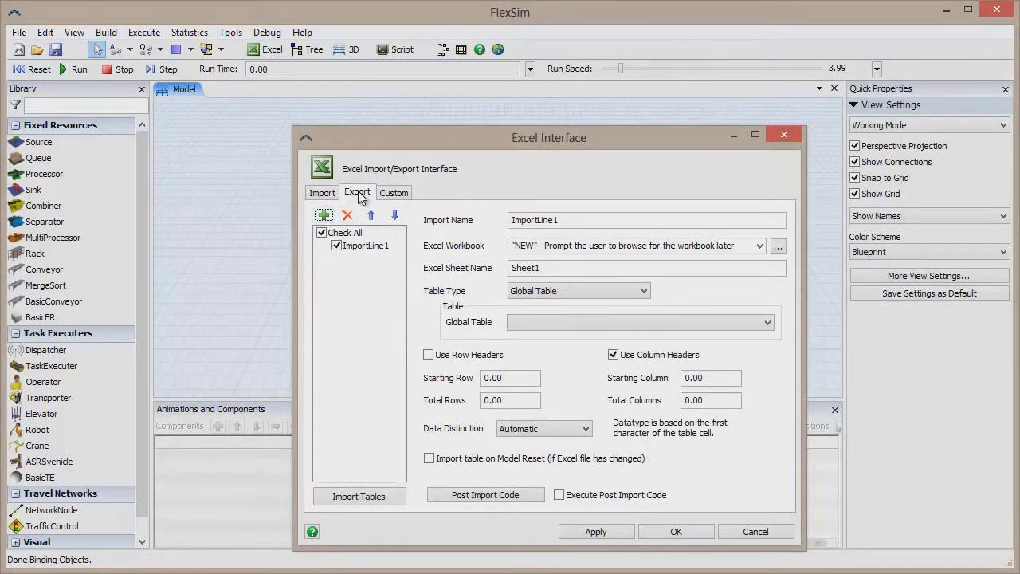
pyautogui.click(324, 214)
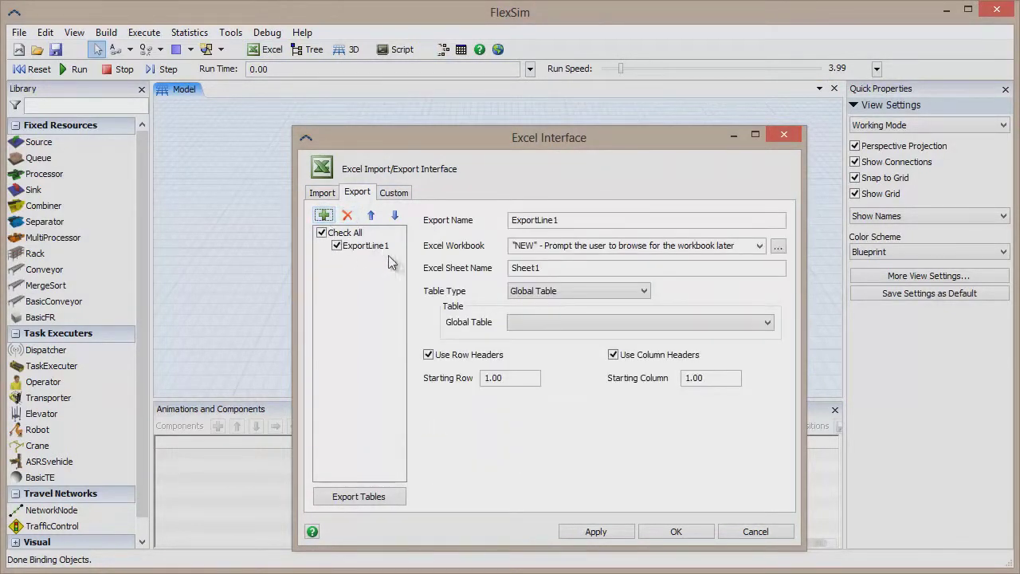
pyautogui.click(394, 192)
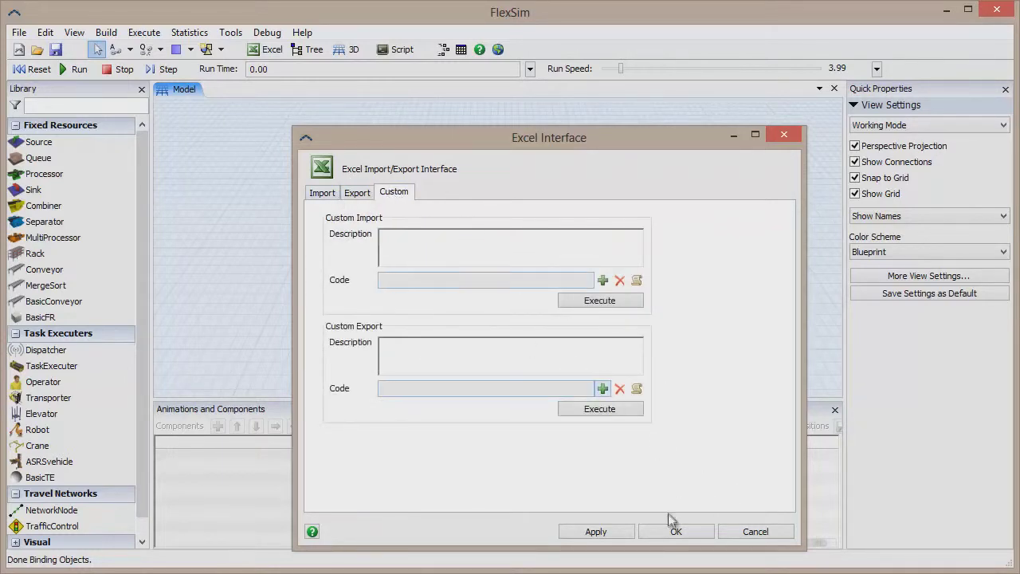
pyautogui.click(676, 531)
pyautogui.click(833, 410)
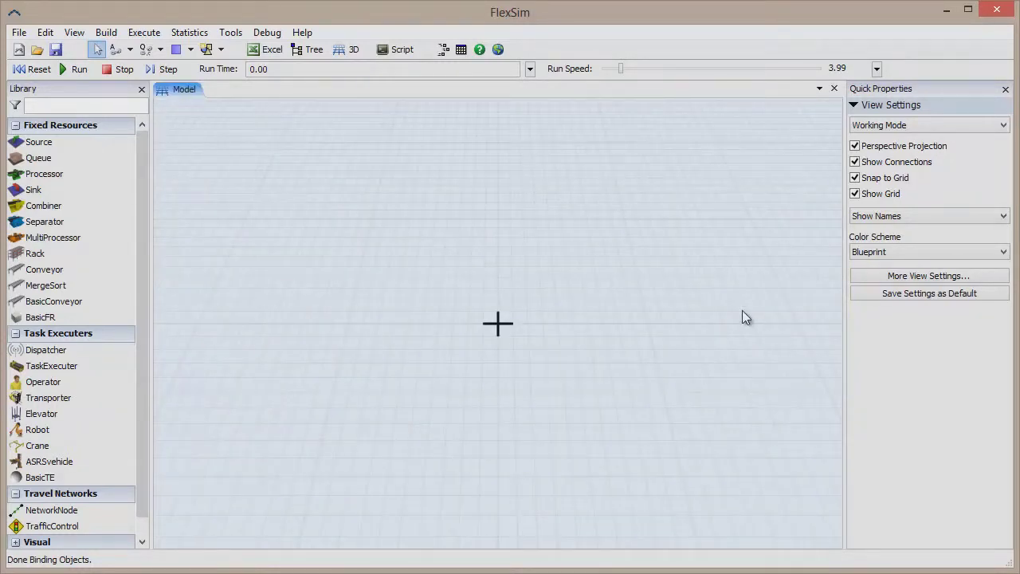
# Add a dashboard to the model, try repositioning its view, and dock the quick properties in the library pane
pyautogui.click(231, 32)
pyautogui.moveTo(210, 170)
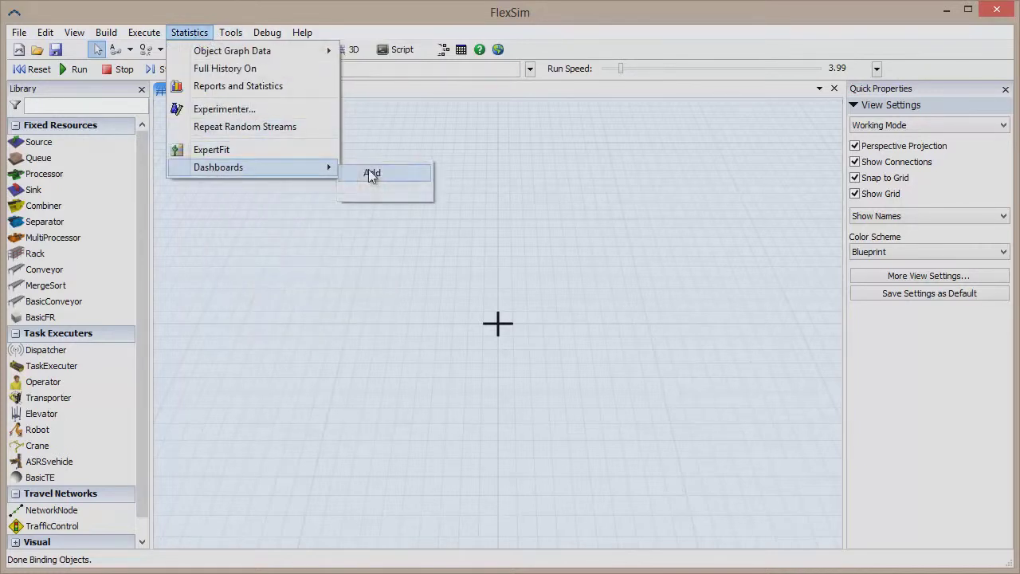
pyautogui.click(371, 173)
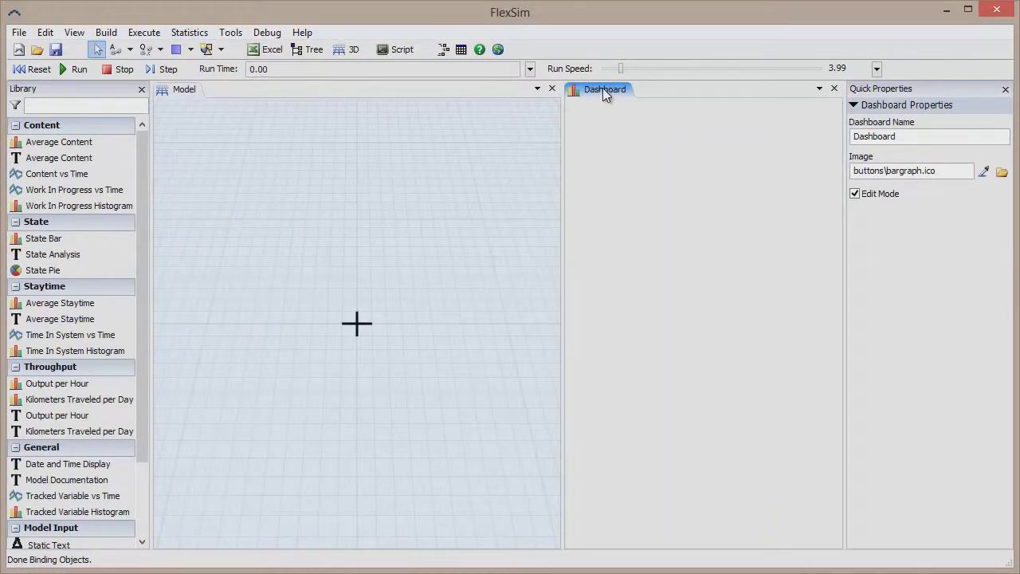
pyautogui.moveTo(603, 92); pyautogui.dragTo(533, 322)
pyautogui.moveTo(866, 87); pyautogui.dragTo(24, 321)
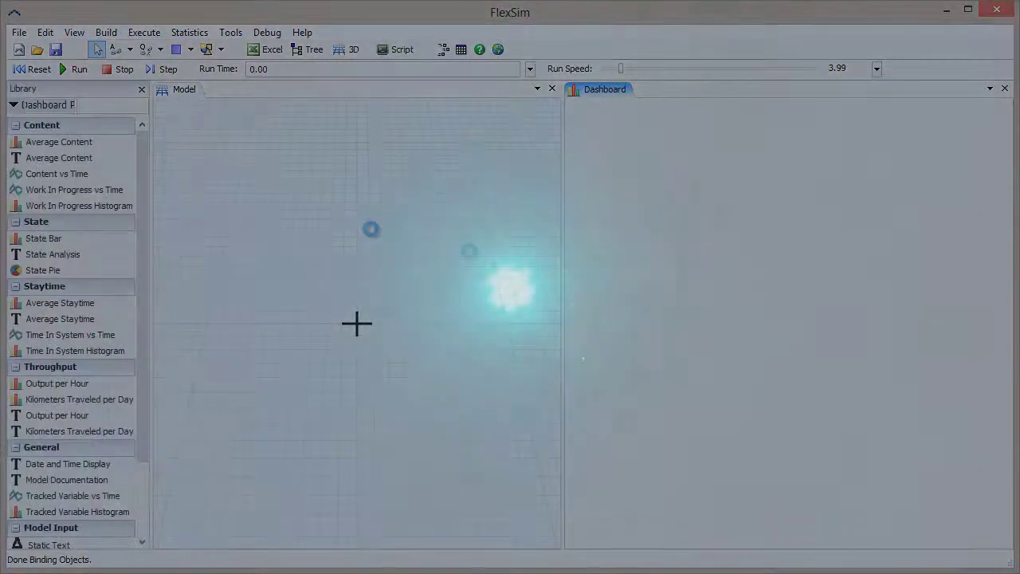